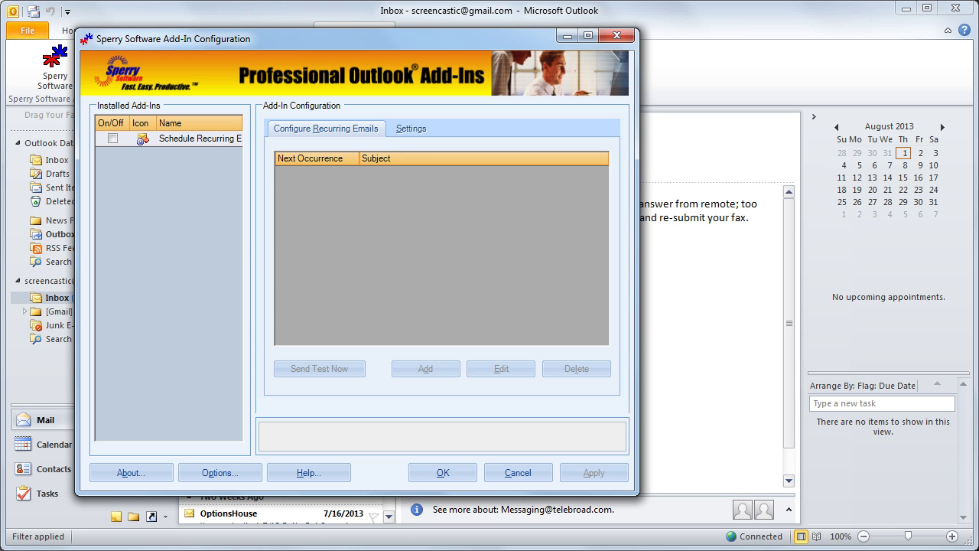
# - Turn on the Schedule Recurring Email add-in and start a template for a new recurring email, turning off the instruction message
pyautogui.click(114, 139)
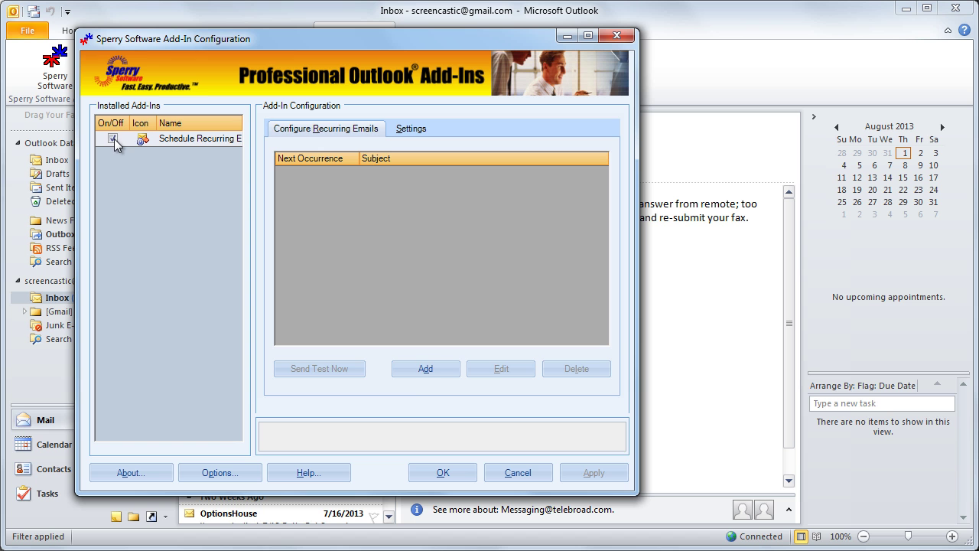
pyautogui.click(426, 369)
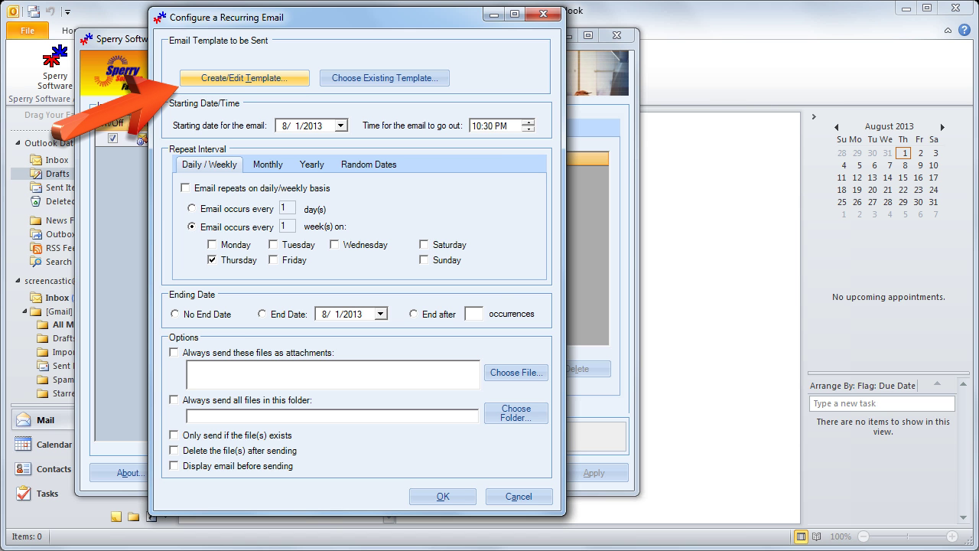
pyautogui.click(241, 80)
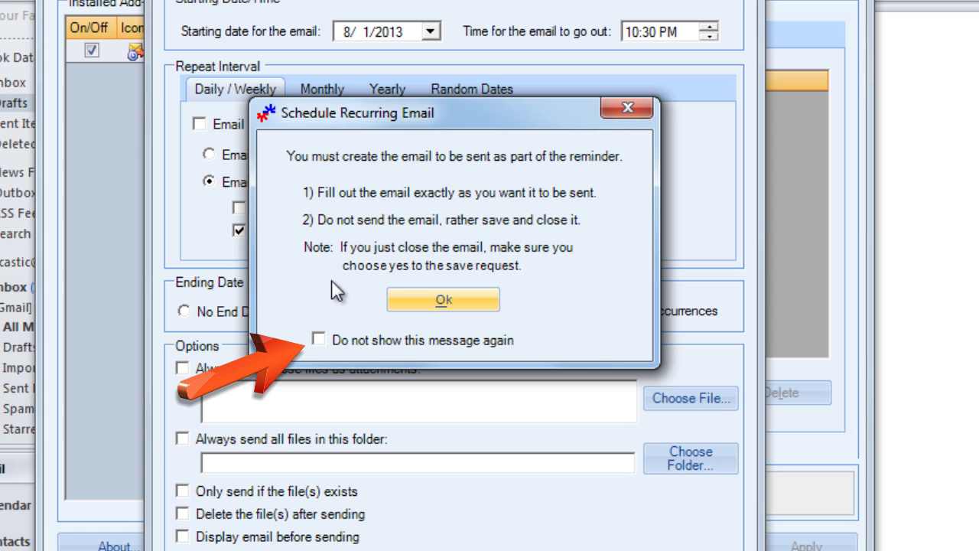
pyautogui.click(318, 338)
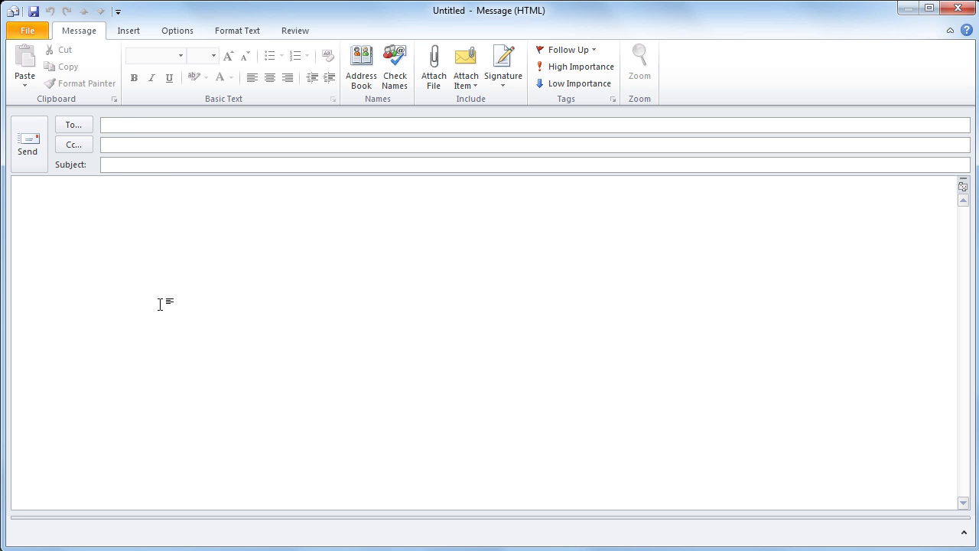
# - Enter the recipient's e-mail address and set the subject to "3 Day Weekends"
pyautogui.write('TestEmail@test.com')
pyautogui.write('3 Day Weekends')
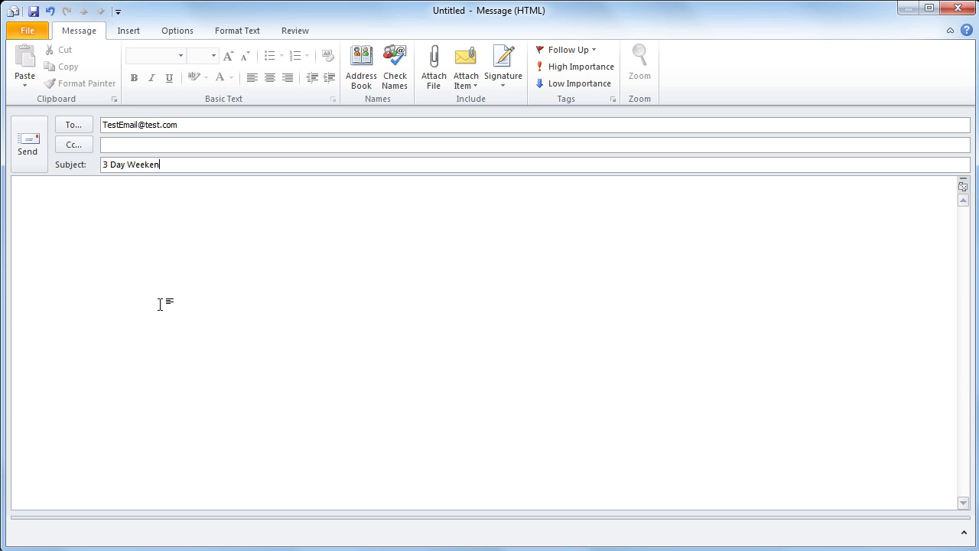
pyautogui.press('Tab')
# - Write "We have another long weekend coming up.", "Enjoy!" and "The Boss" as separate paragraphs in the body, and close the message saving the changes
pyautogui.write('We have another lo')
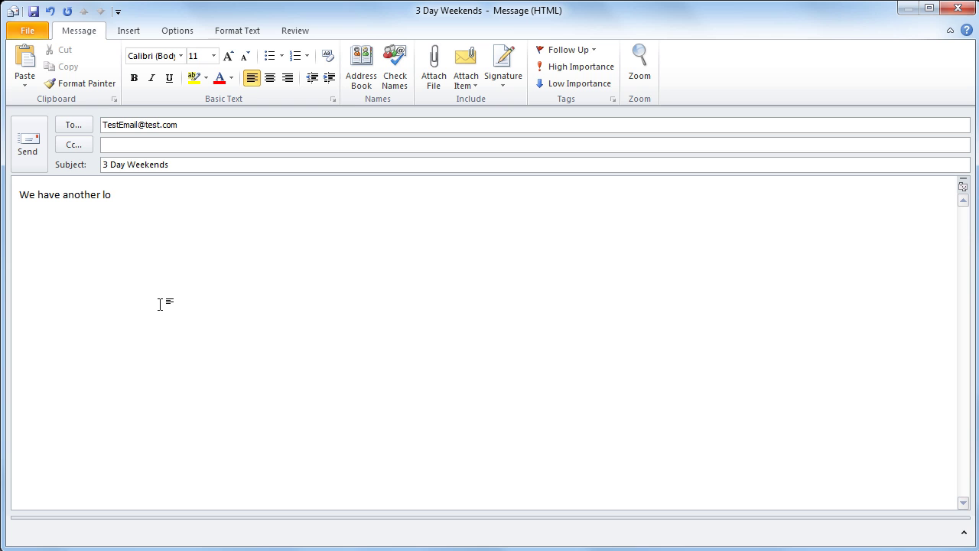
pyautogui.write('ng weekend coming up.')
pyautogui.press('Return')
pyautogui.press('Return')
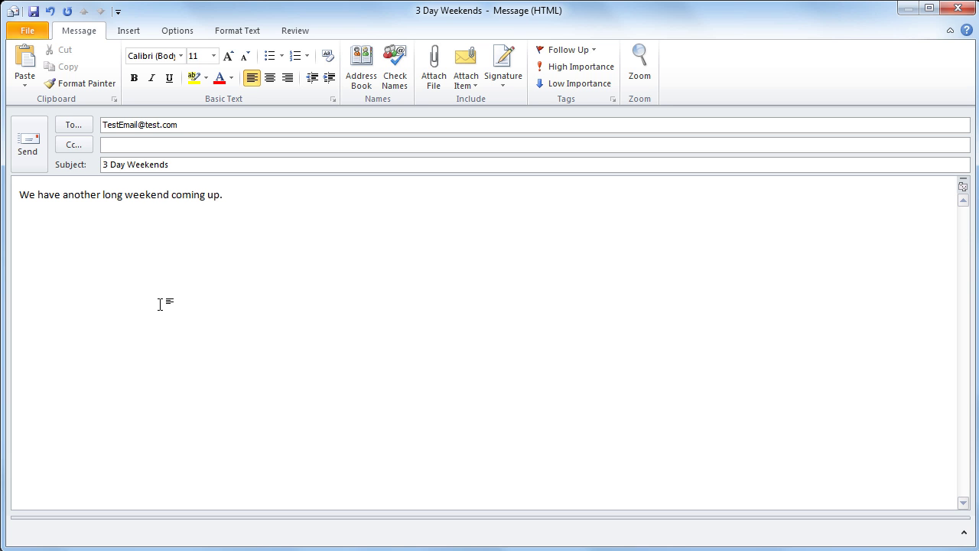
pyautogui.write('Enjoy!')
pyautogui.press('Return')
pyautogui.press('Return')
pyautogui.write('The Boss')
pyautogui.click(956, 11)
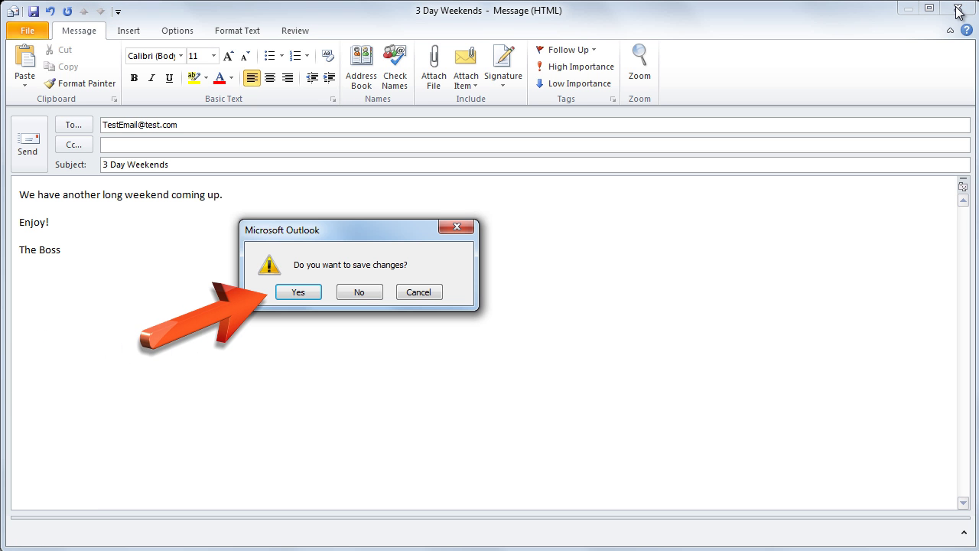
pyautogui.click(302, 294)
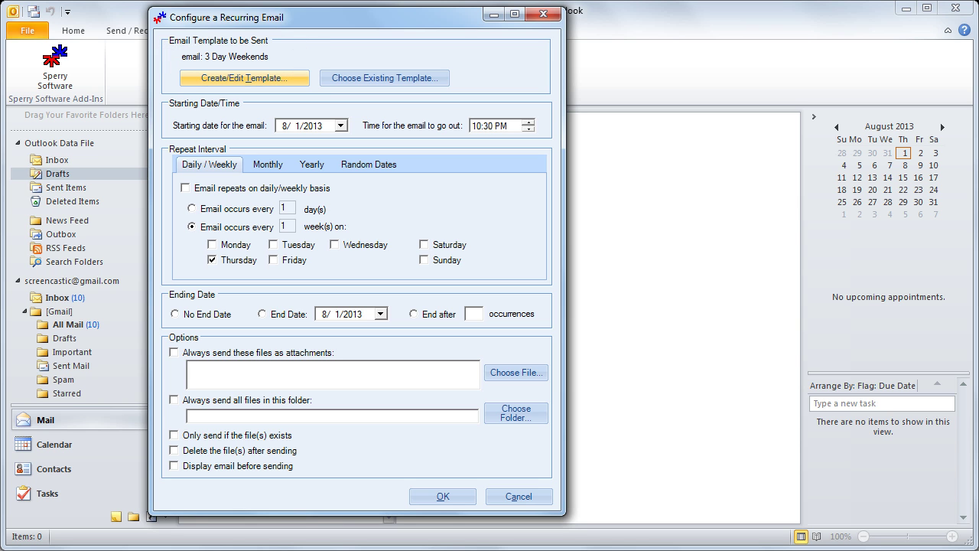
# - Set the recurring email's starting date to 8/26/2013 and its sending time to 10:30 AM
pyautogui.click(341, 125)
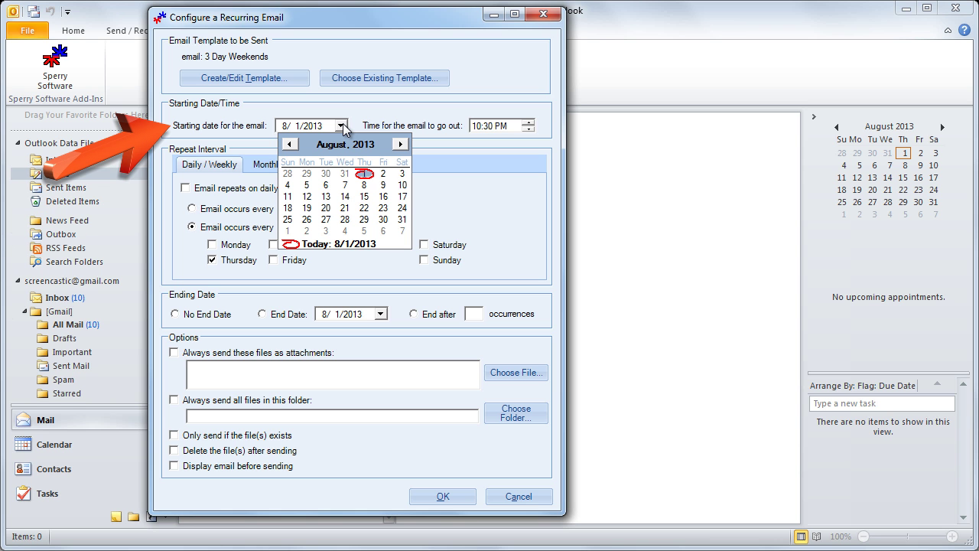
pyautogui.click(306, 220)
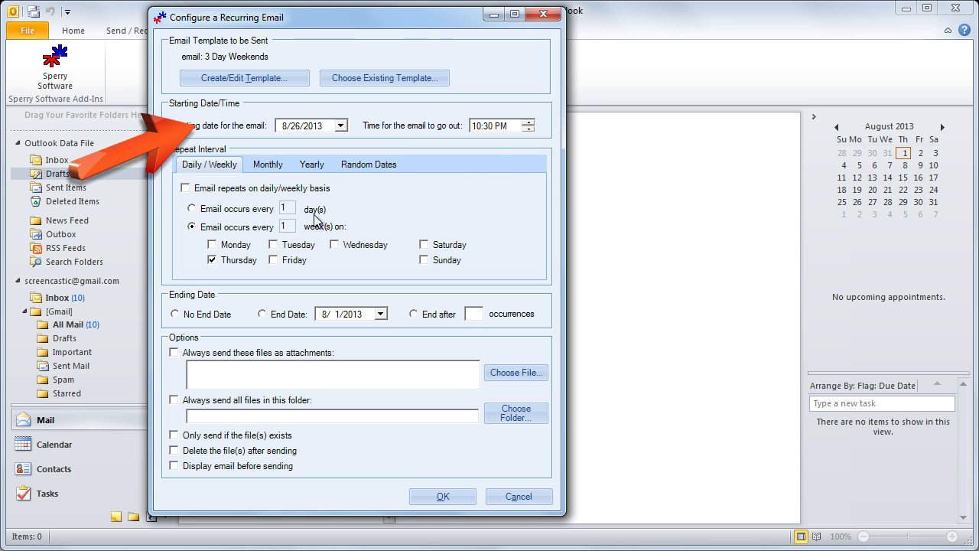
pyautogui.click(515, 127)
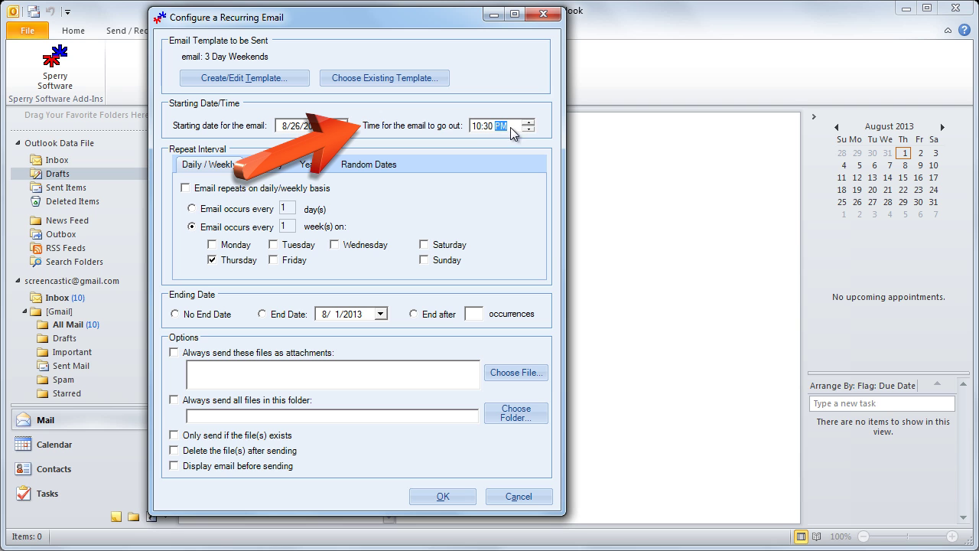
pyautogui.click(528, 130)
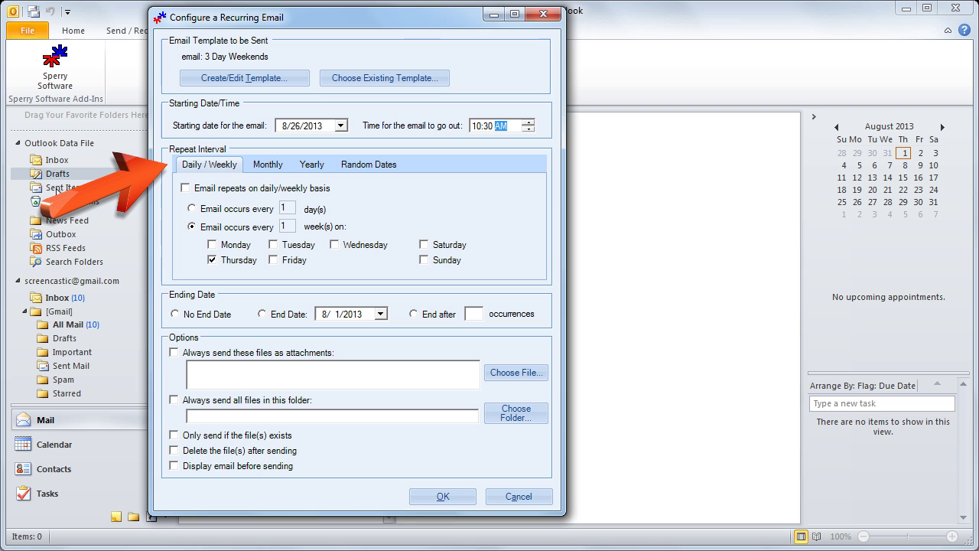
# - Look through the daily/weekly, monthly, yearly and random-date repeat interval options
pyautogui.click(265, 165)
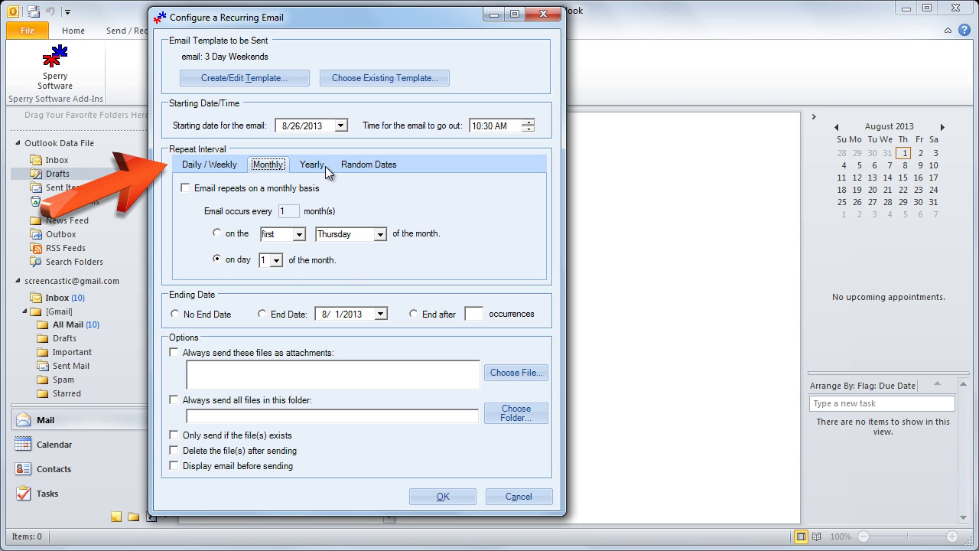
pyautogui.click(315, 165)
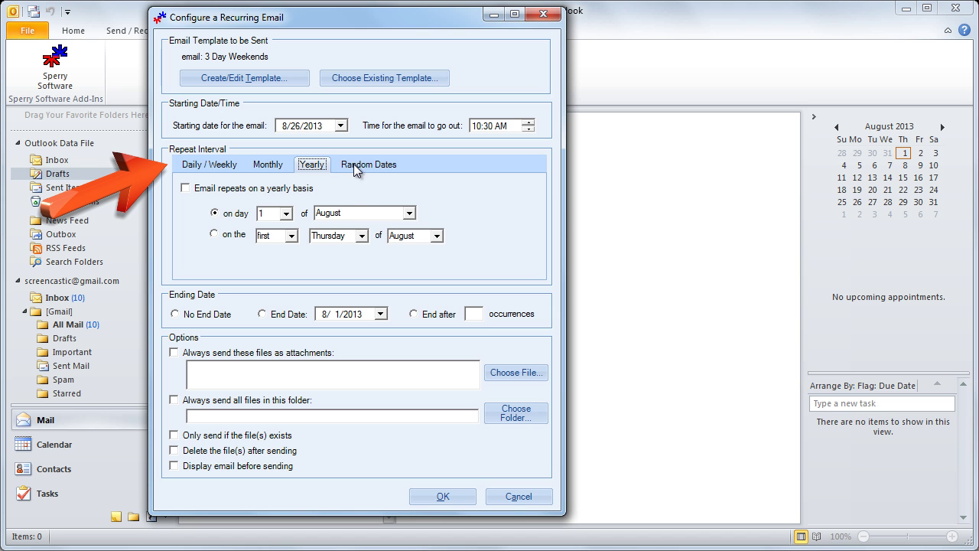
pyautogui.click(358, 167)
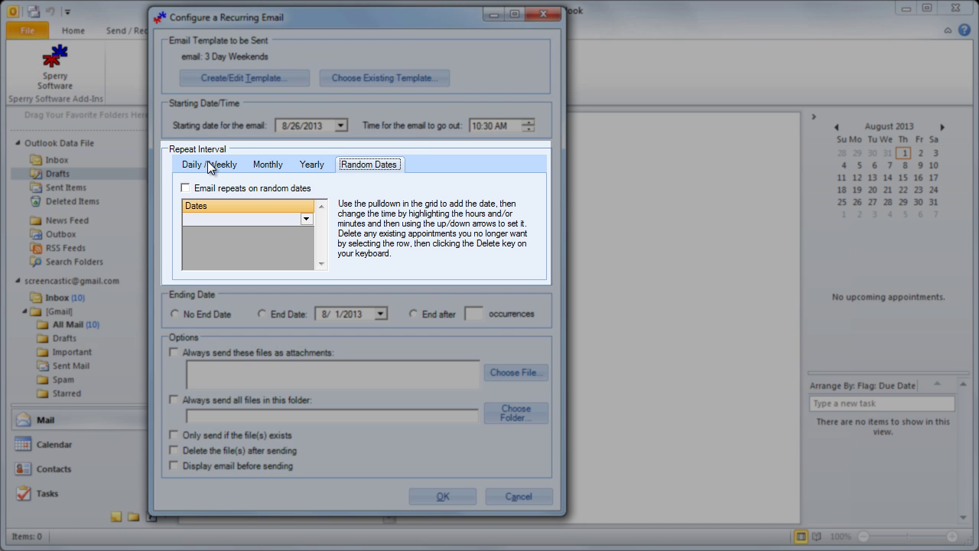
pyautogui.click(207, 162)
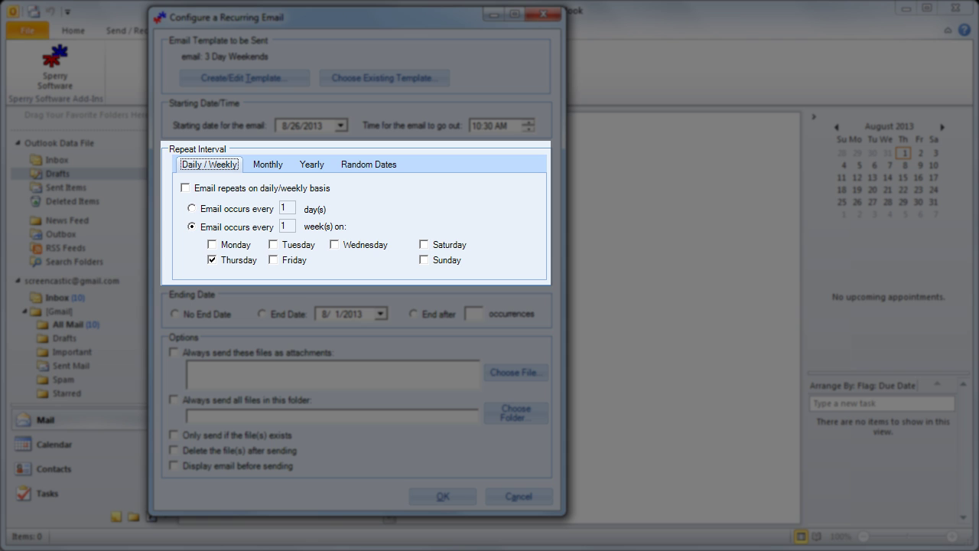
pyautogui.click(258, 162)
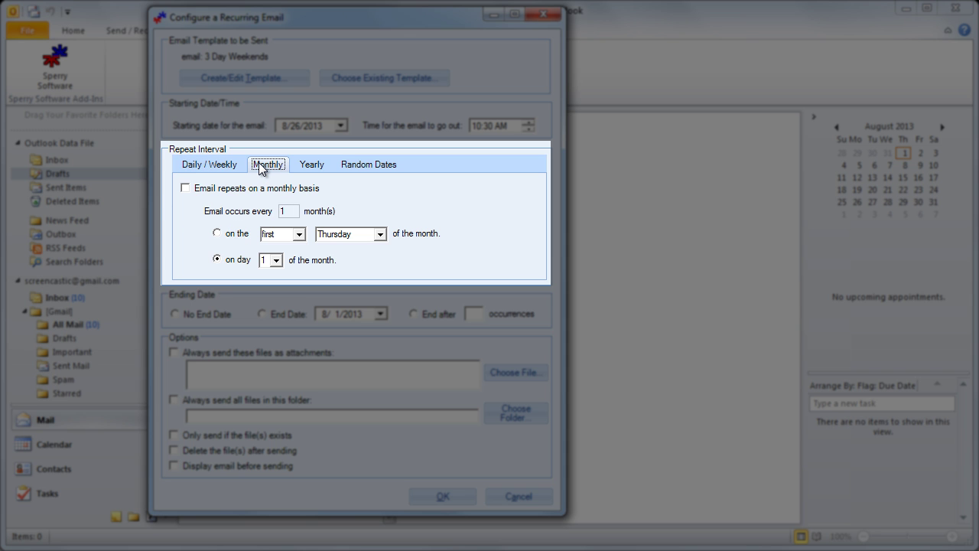
pyautogui.click(313, 164)
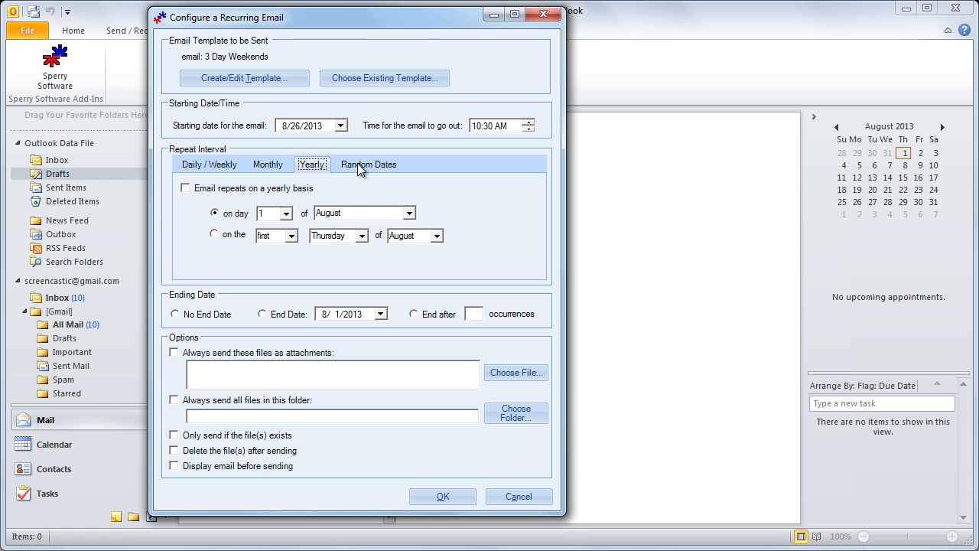
# - Make the email repeat on random dates and add 8/26/2013 as the first date
pyautogui.click(357, 163)
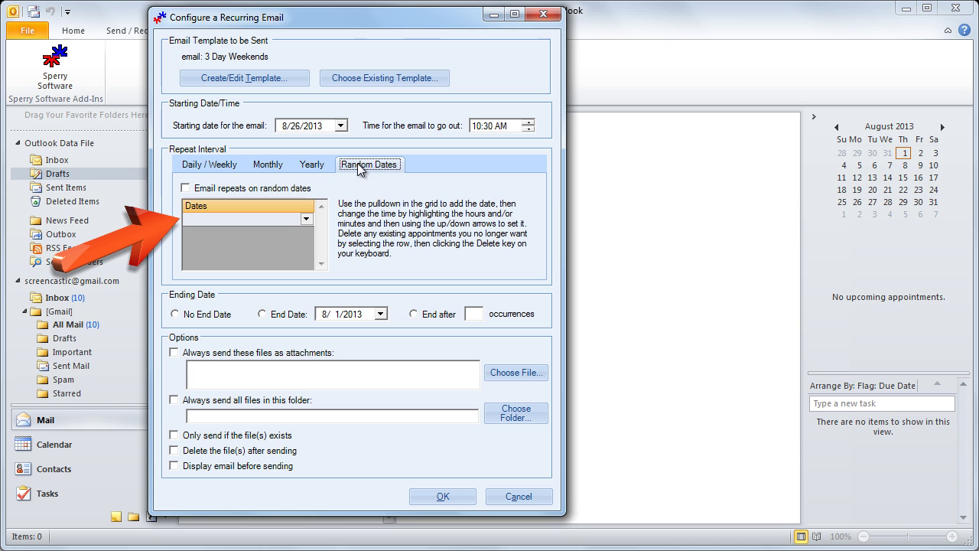
pyautogui.click(185, 188)
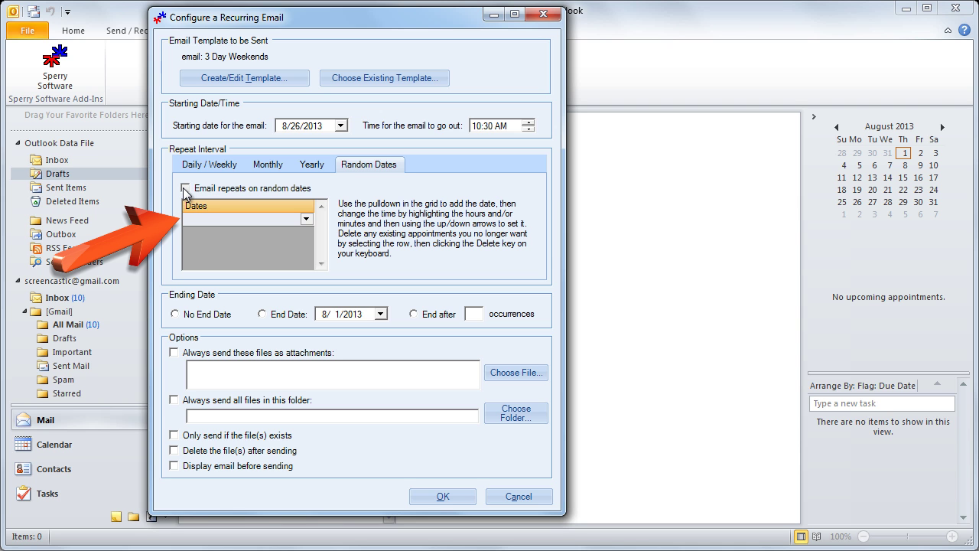
pyautogui.click(310, 220)
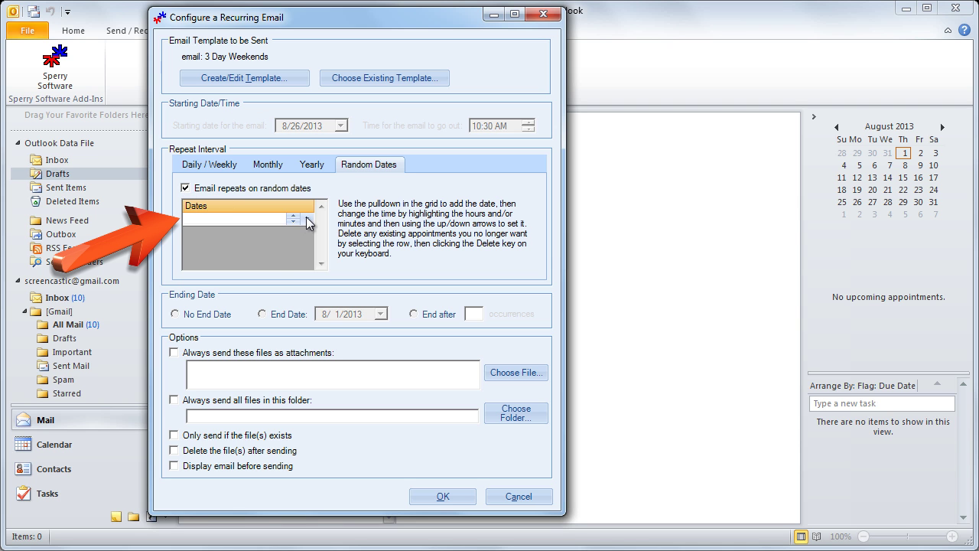
pyautogui.click(307, 219)
pyautogui.click(262, 328)
# - Add 5/19/2014 as the second random date for the recurring email
pyautogui.click(307, 231)
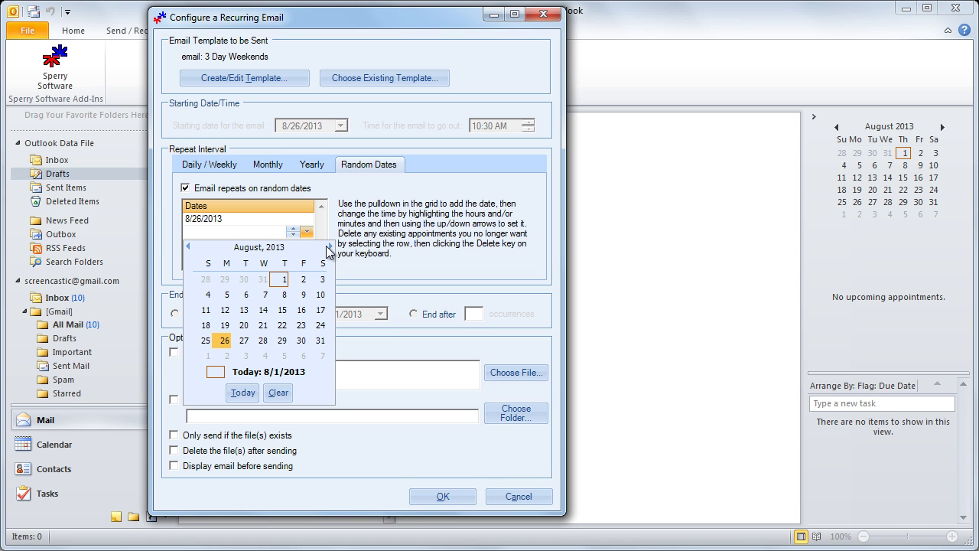
pyautogui.click(332, 246)
pyautogui.click(331, 246)
pyautogui.click(331, 247)
pyautogui.click(331, 246)
pyautogui.click(331, 246)
pyautogui.click(331, 246)
pyautogui.click(331, 247)
pyautogui.click(331, 246)
pyautogui.click(331, 246)
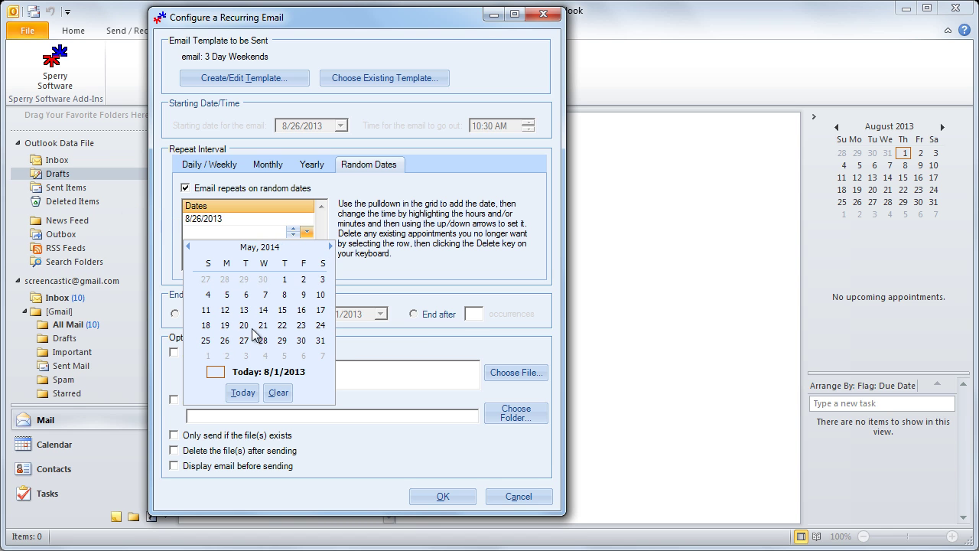
pyautogui.click(226, 325)
# - Add 7/1/2014 as the third random date for the recurring email
pyautogui.click(307, 244)
pyautogui.click(331, 260)
pyautogui.click(331, 259)
pyautogui.click(243, 298)
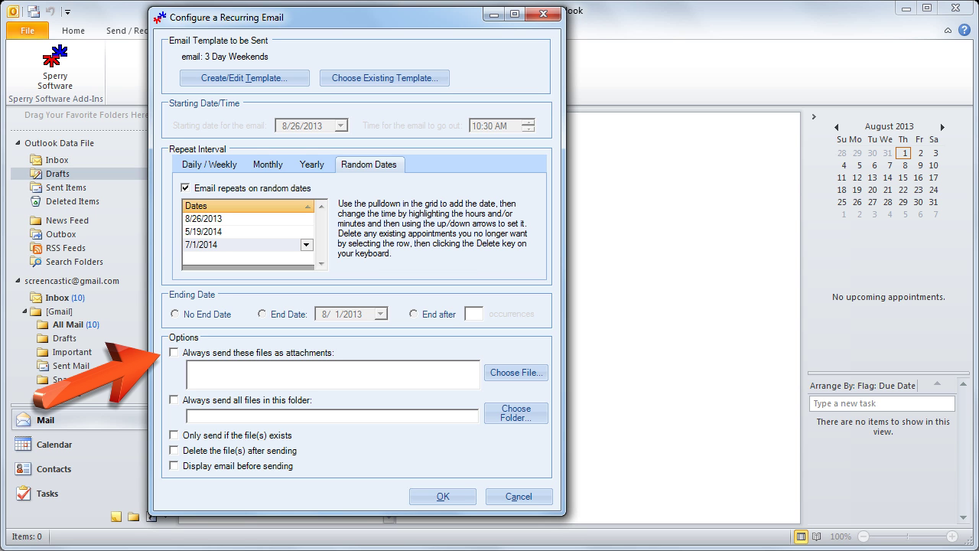
# - Try the options that always send chosen files as attachments and all files in a folder, browsing the available folders
pyautogui.click(173, 353)
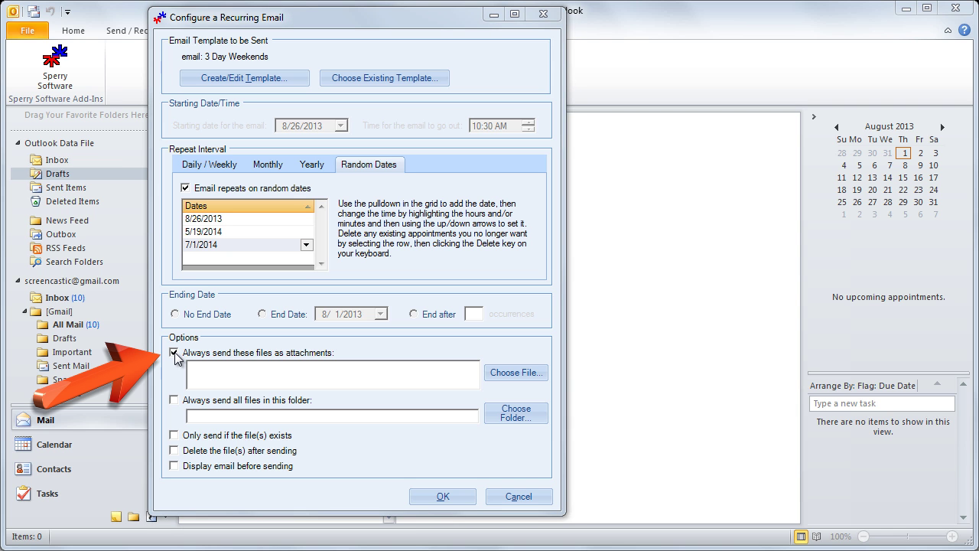
pyautogui.click(174, 400)
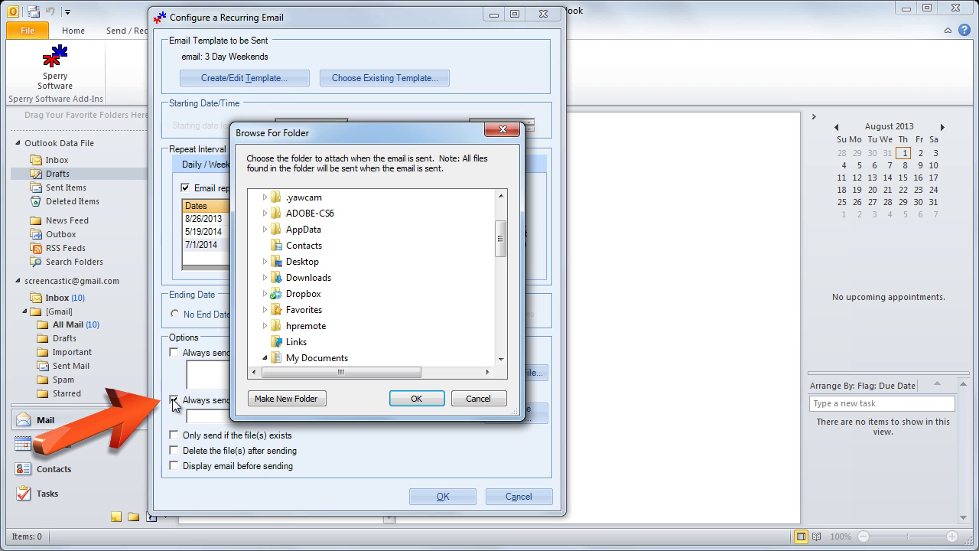
pyautogui.moveTo(504, 236); pyautogui.dragTo(501, 136)
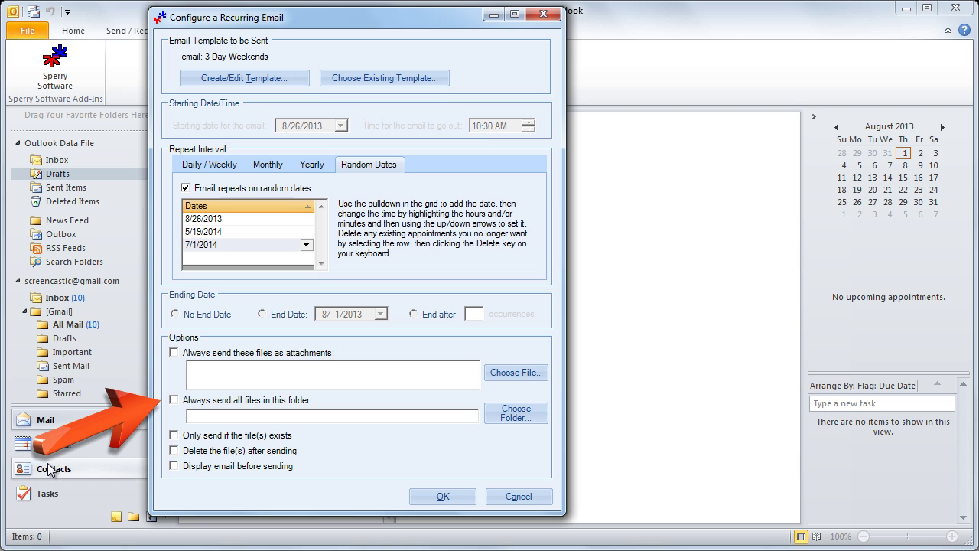
# - Try the options for sending only if files exist, deleting files after sending and displaying the email before sending, leaving each off
pyautogui.click(174, 435)
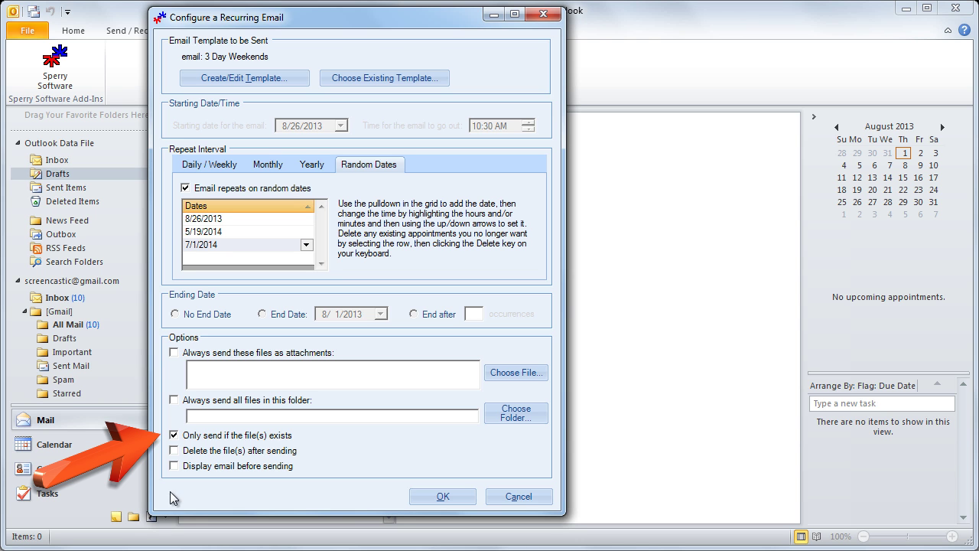
pyautogui.click(174, 435)
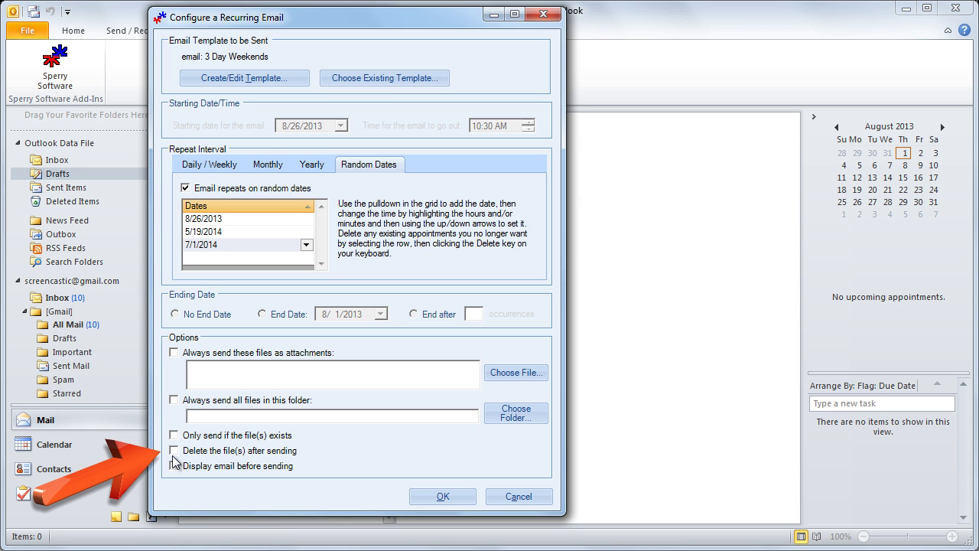
pyautogui.click(175, 451)
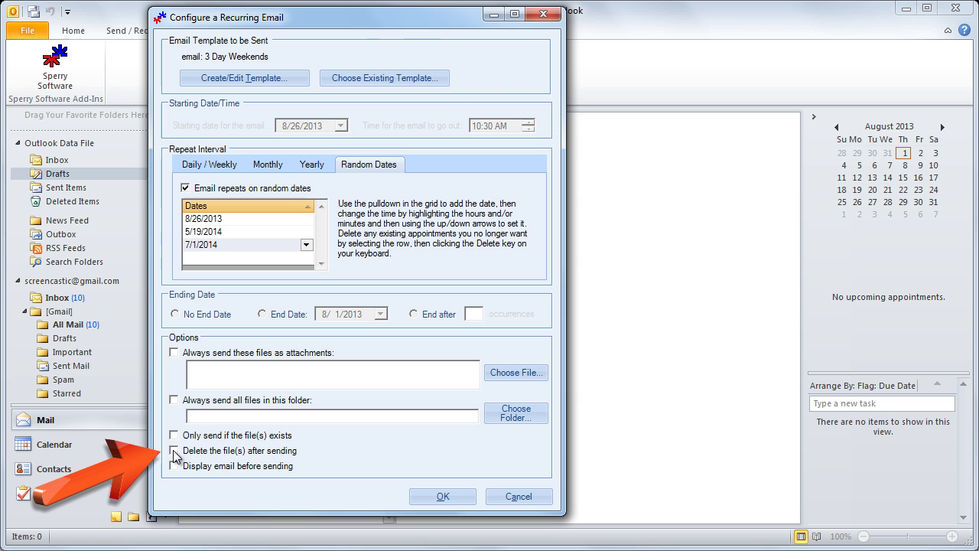
pyautogui.click(174, 451)
pyautogui.click(173, 466)
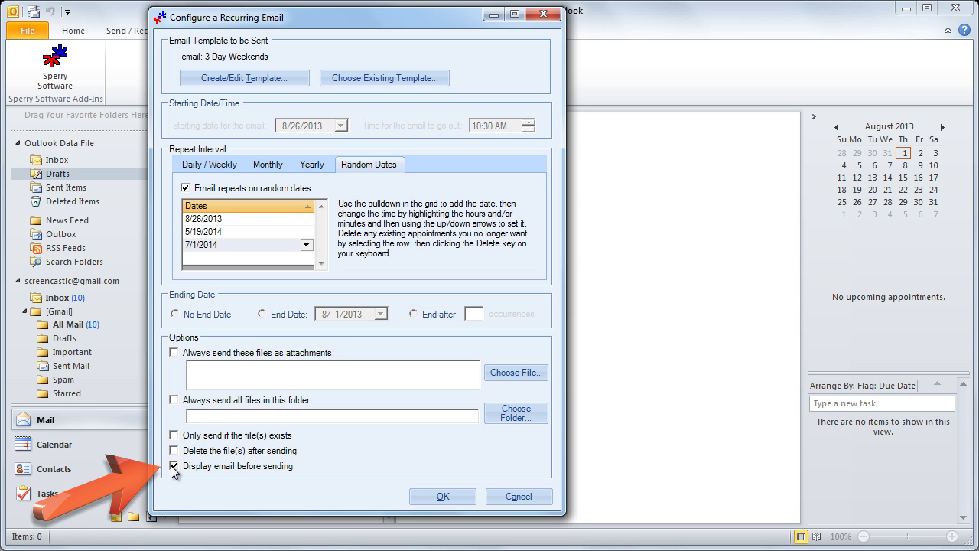
pyautogui.click(173, 465)
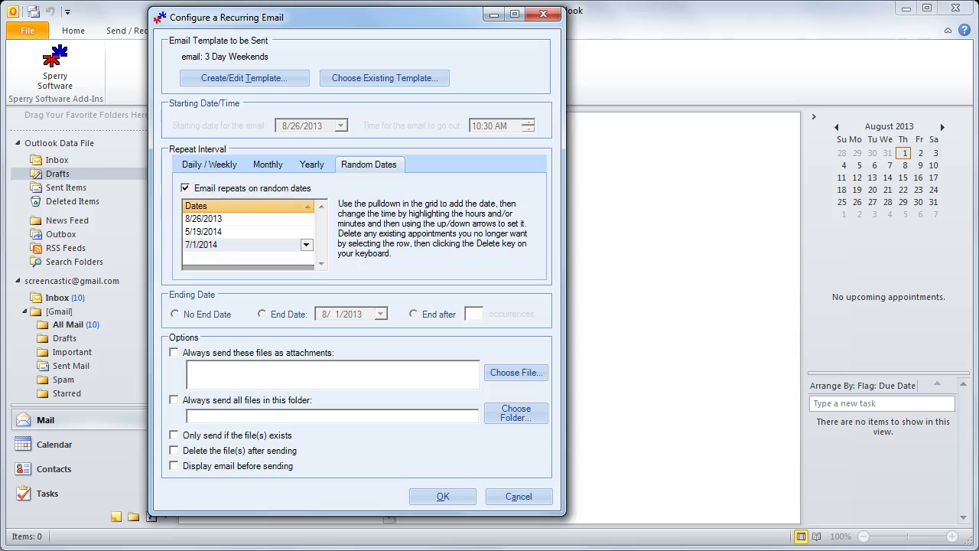